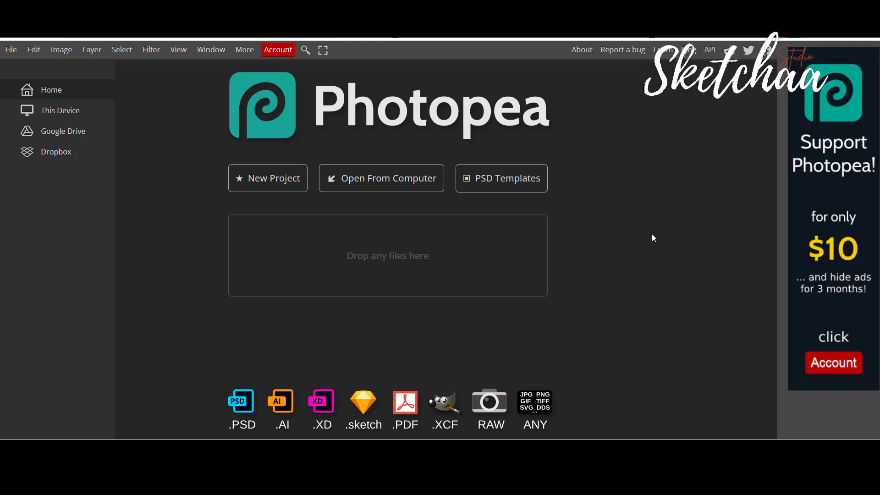
- Open the PSD Templates gallery filtered to the Prints mockup category
{"action": "left_click", "coordinate": [506, 180]}
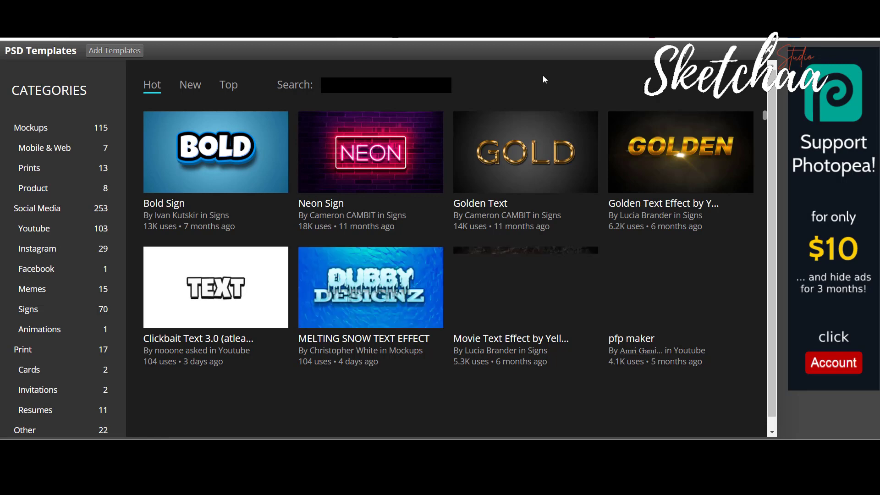
{"action": "scroll", "coordinate": [617, 161], "scroll_direction": "down", "scroll_amount": 4}
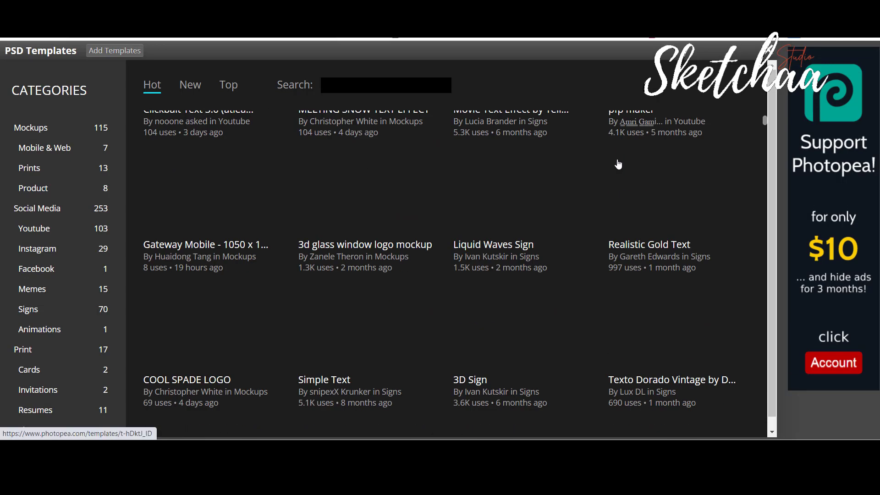
{"action": "scroll", "coordinate": [617, 163], "scroll_direction": "up", "scroll_amount": 4}
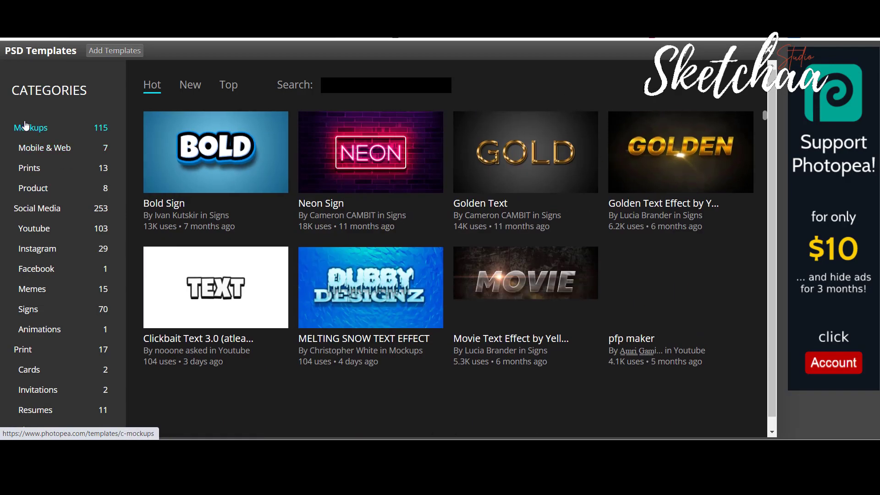
{"action": "left_click", "coordinate": [29, 167]}
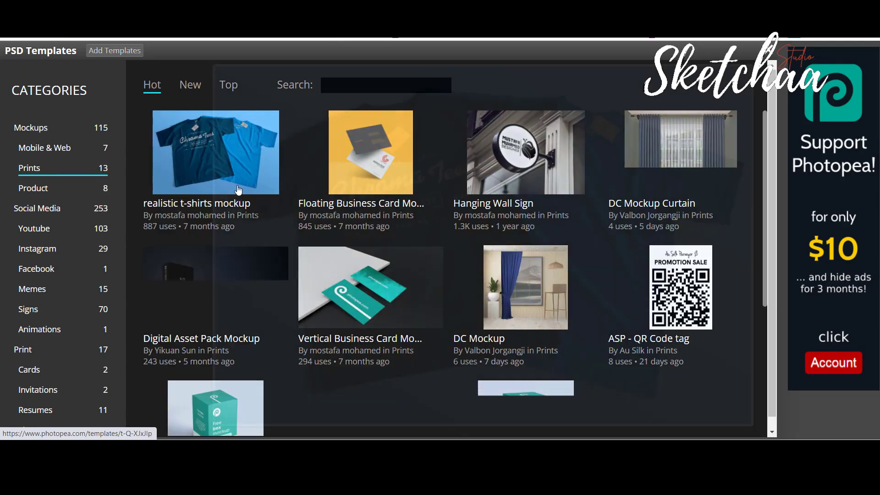
{"action": "mouse_move", "coordinate": [238, 190]}
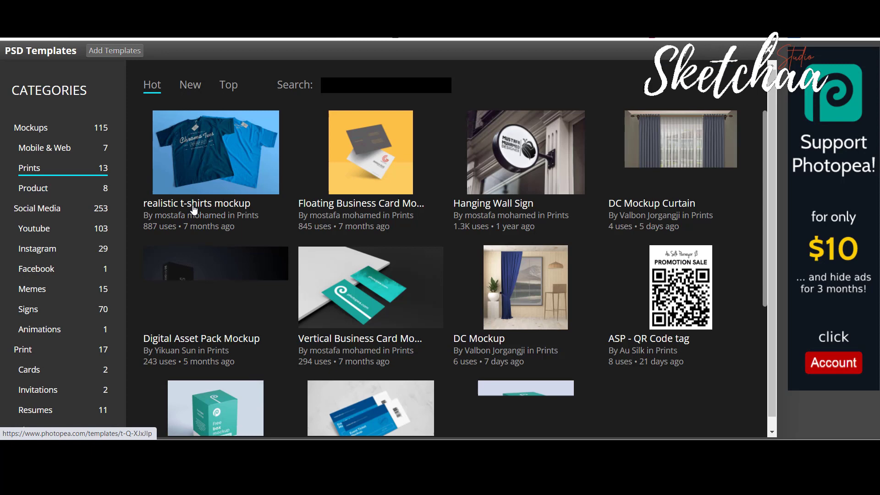
- Open the realistic t-shirts mockup, expand Design Shortcuts, check Design 1 and 2, and select Design 1
{"action": "left_click", "coordinate": [207, 181]}
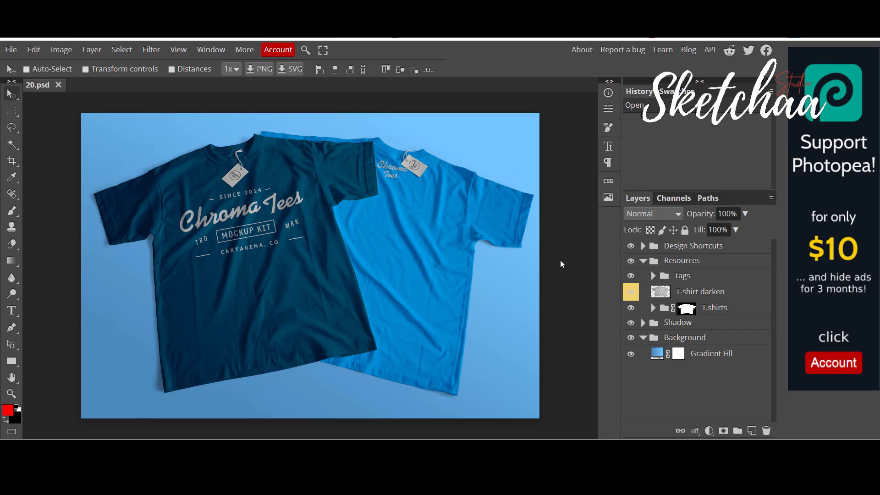
{"action": "left_click", "coordinate": [643, 246]}
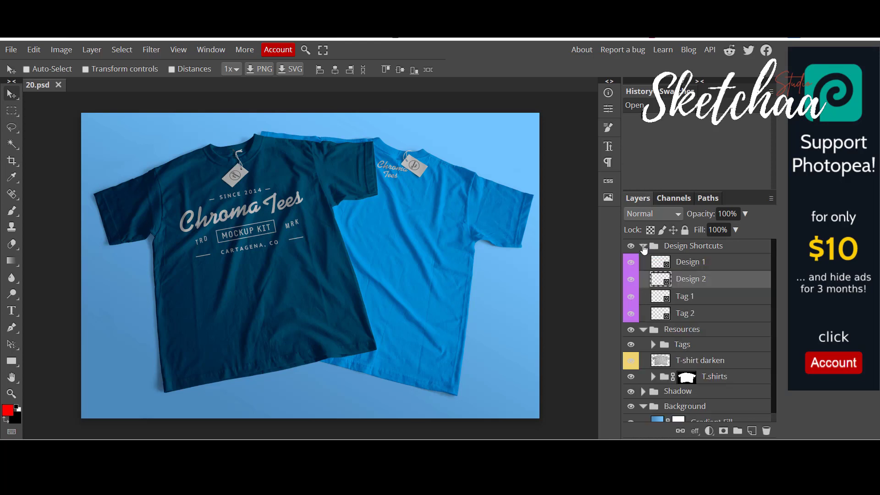
{"action": "left_click", "coordinate": [631, 264]}
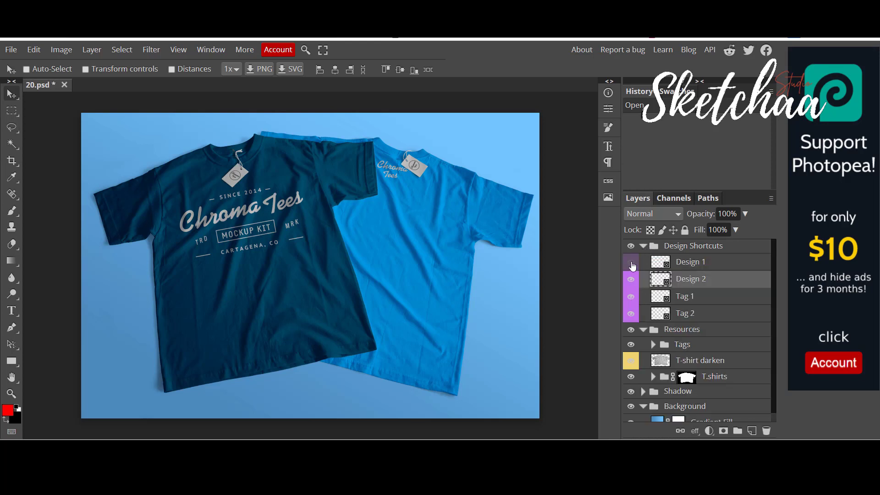
{"action": "left_click", "coordinate": [632, 265]}
{"action": "left_click", "coordinate": [632, 280]}
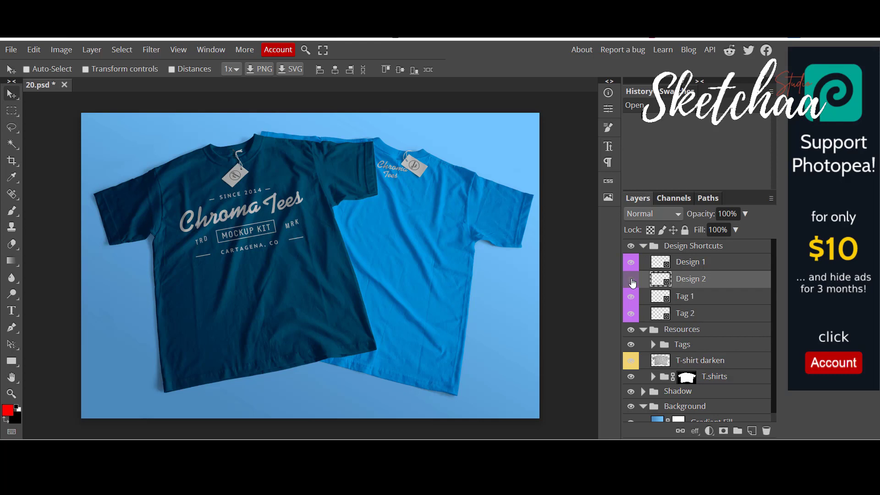
{"action": "left_click", "coordinate": [633, 282]}
{"action": "scroll", "coordinate": [633, 284], "scroll_direction": "down", "scroll_amount": 1}
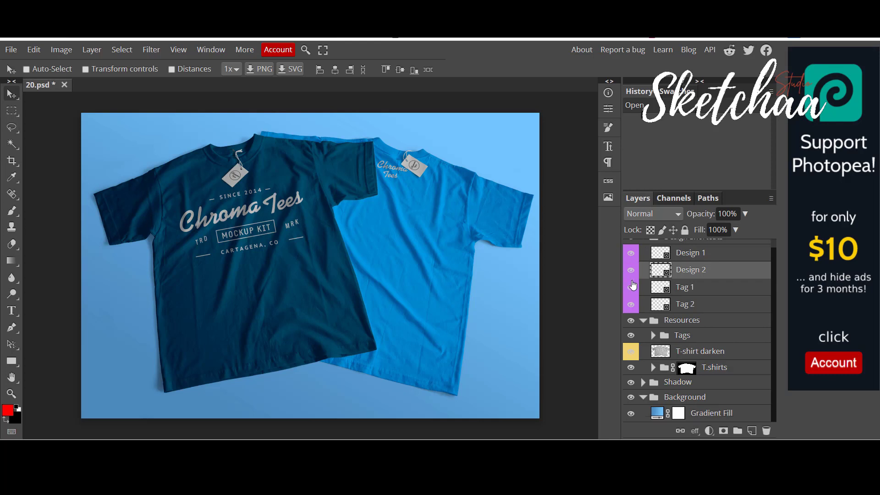
{"action": "left_click", "coordinate": [663, 258]}
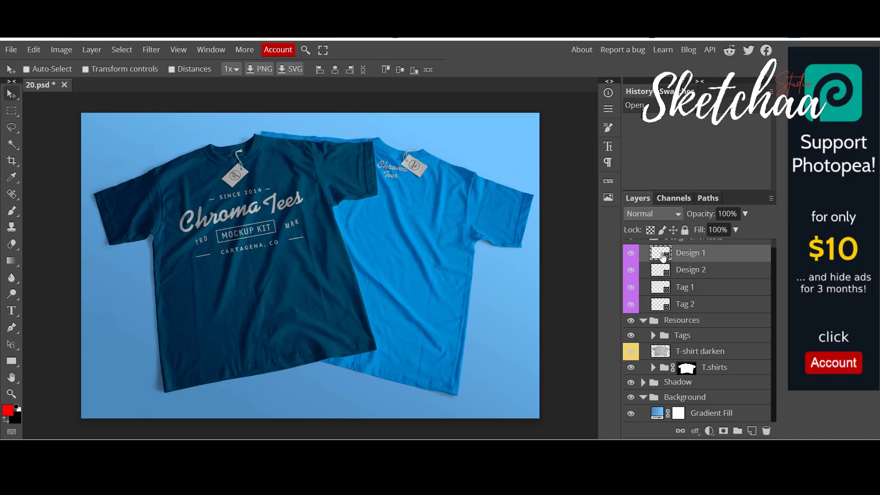
- Open the Design 1 smart object and check its existing Artwork layer
{"action": "double_click", "coordinate": [663, 258]}
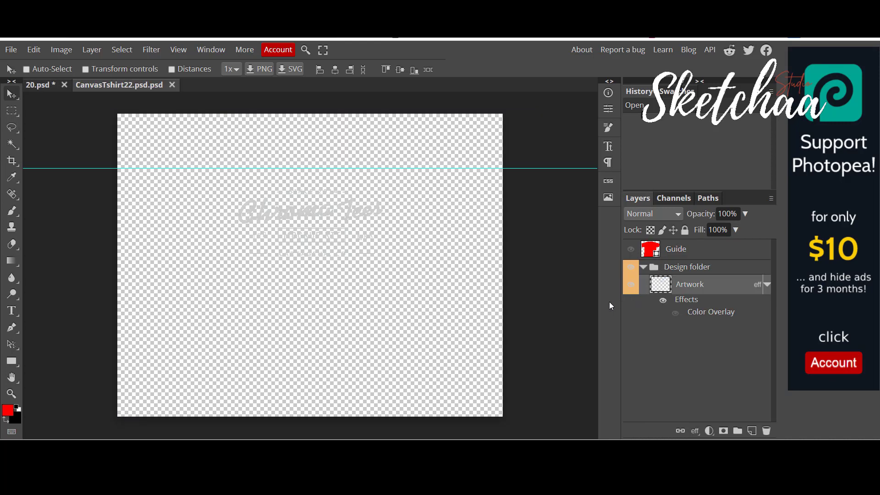
{"action": "left_click", "coordinate": [632, 285]}
{"action": "left_click", "coordinate": [632, 285]}
- Use File > Open & Place to pick RACING CLUB (5).png from the Downloads folder
{"action": "left_click", "coordinate": [10, 49]}
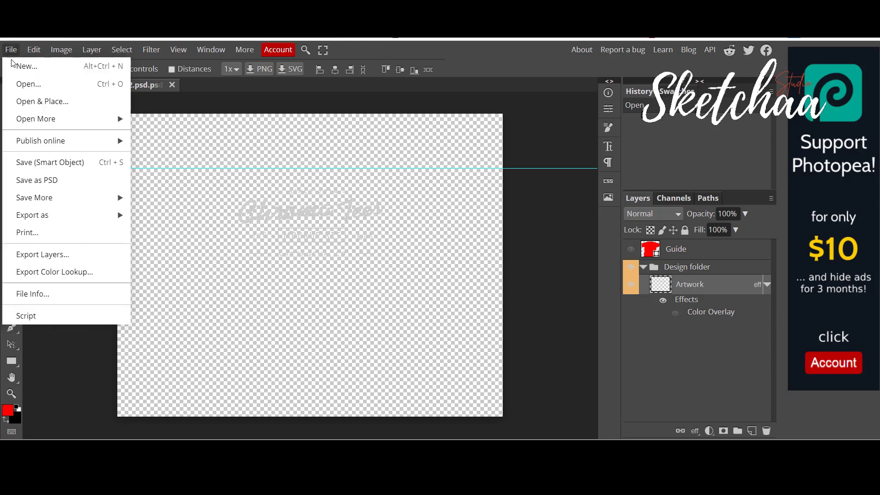
{"action": "left_click", "coordinate": [61, 102]}
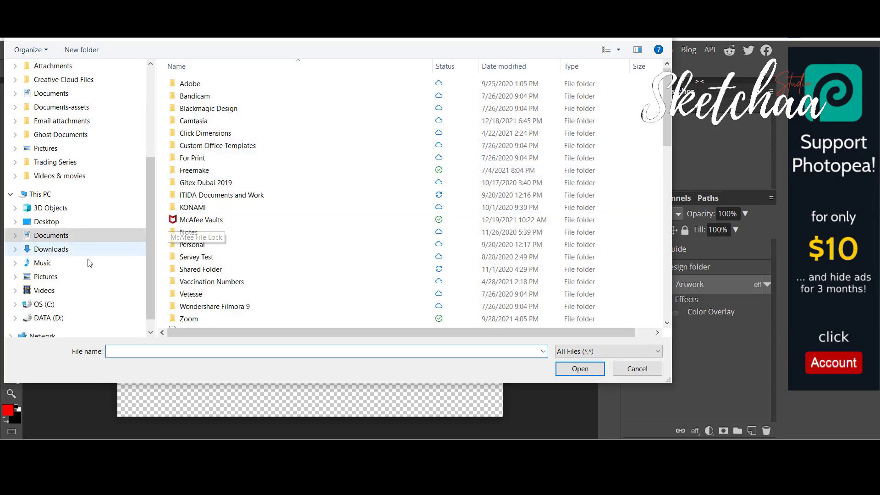
{"action": "left_click", "coordinate": [87, 250]}
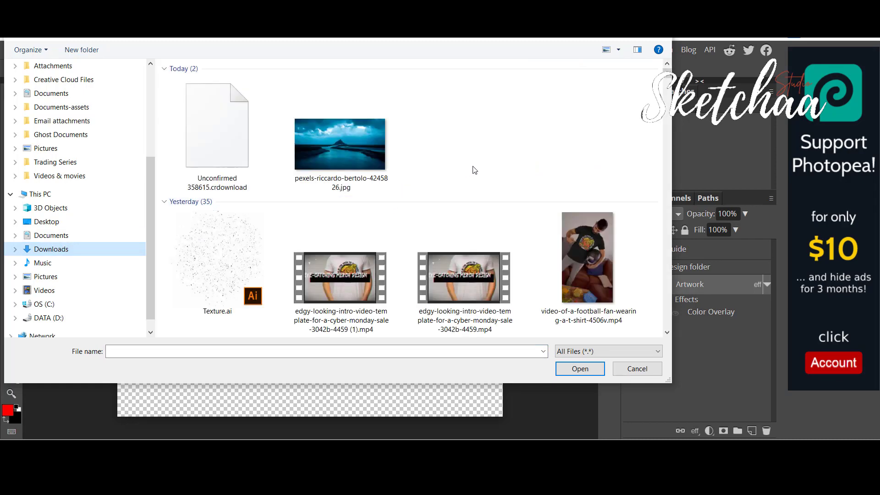
{"action": "scroll", "coordinate": [362, 145], "scroll_direction": "down", "scroll_amount": 5}
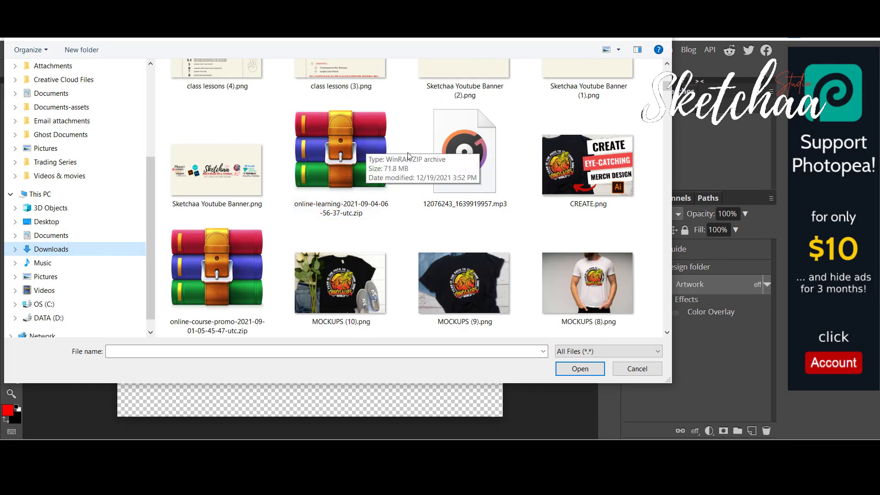
{"action": "scroll", "coordinate": [439, 145], "scroll_direction": "down", "scroll_amount": 4}
{"action": "scroll", "coordinate": [439, 145], "scroll_direction": "up", "scroll_amount": 7}
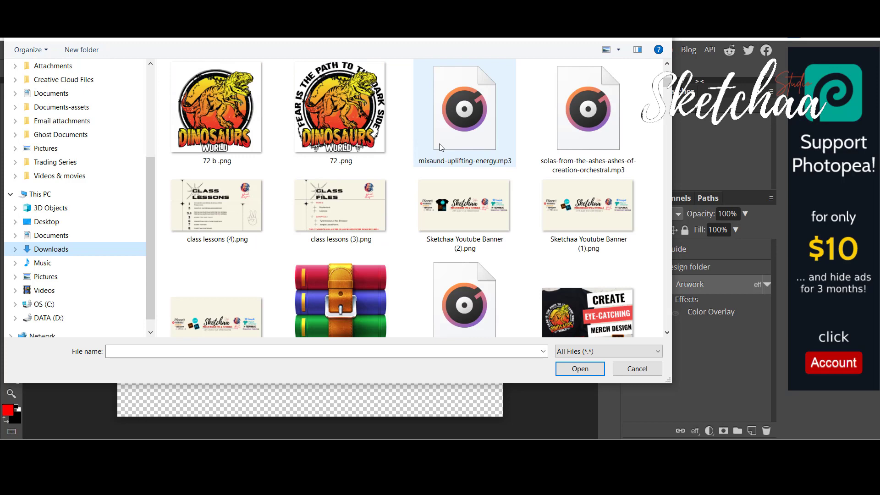
{"action": "scroll", "coordinate": [439, 146], "scroll_direction": "down", "scroll_amount": 10}
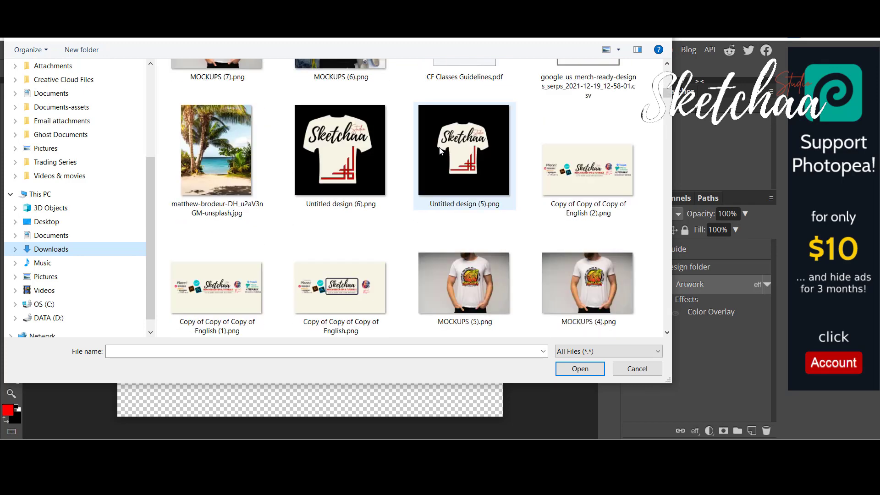
{"action": "scroll", "coordinate": [439, 150], "scroll_direction": "down", "scroll_amount": 3}
{"action": "scroll", "coordinate": [439, 149], "scroll_direction": "down", "scroll_amount": 3}
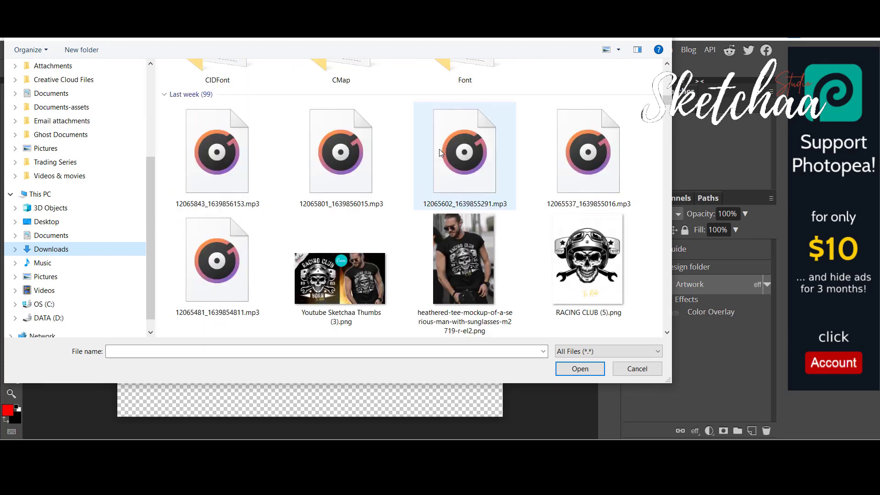
{"action": "scroll", "coordinate": [598, 256], "scroll_direction": "down", "scroll_amount": 1}
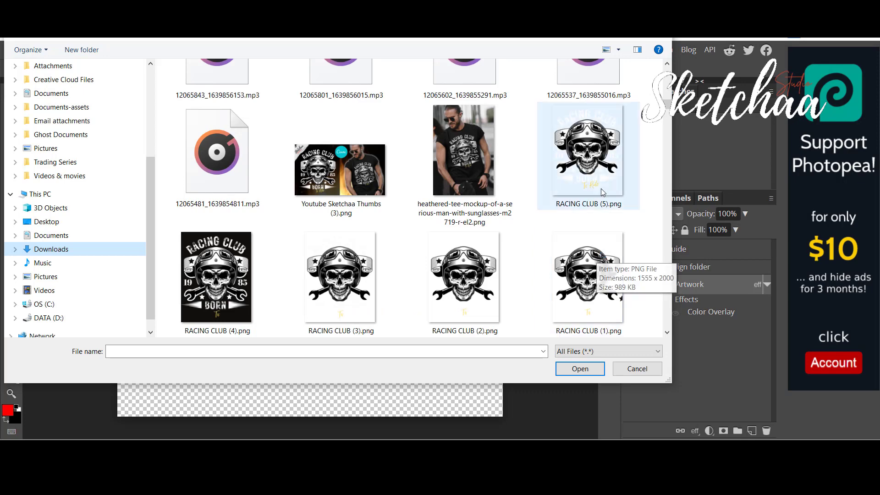
{"action": "left_click", "coordinate": [595, 161]}
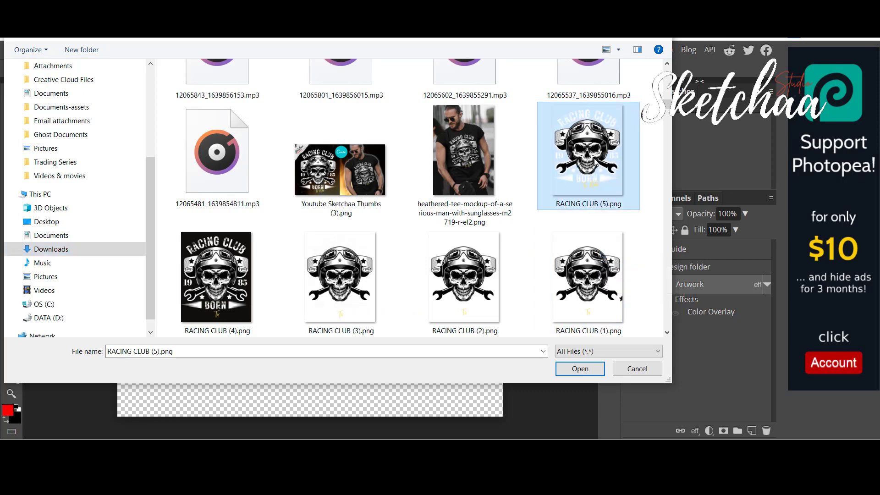
- Place RACING CLUB (5).png into the smart object, scaled to about 81%
{"action": "double_click", "coordinate": [595, 160]}
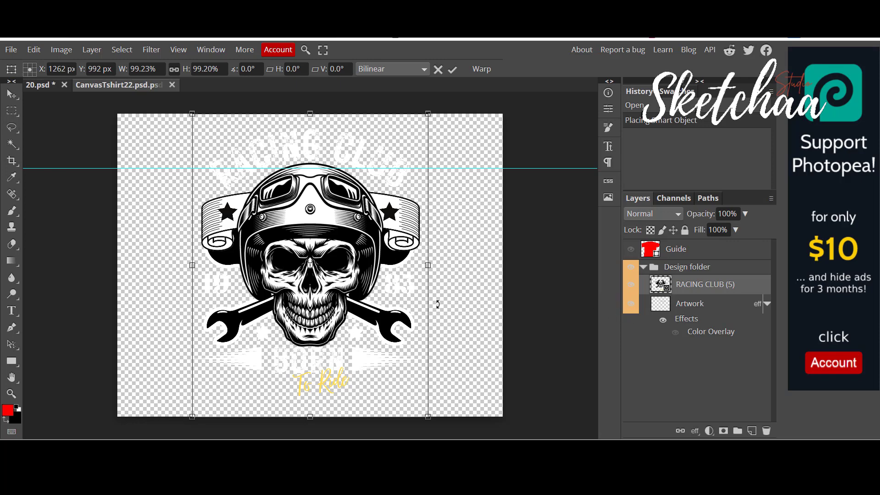
{"action": "left_click_drag", "start_coordinate": [428, 416], "coordinate": [362, 340]}
{"action": "key", "text": "Return"}
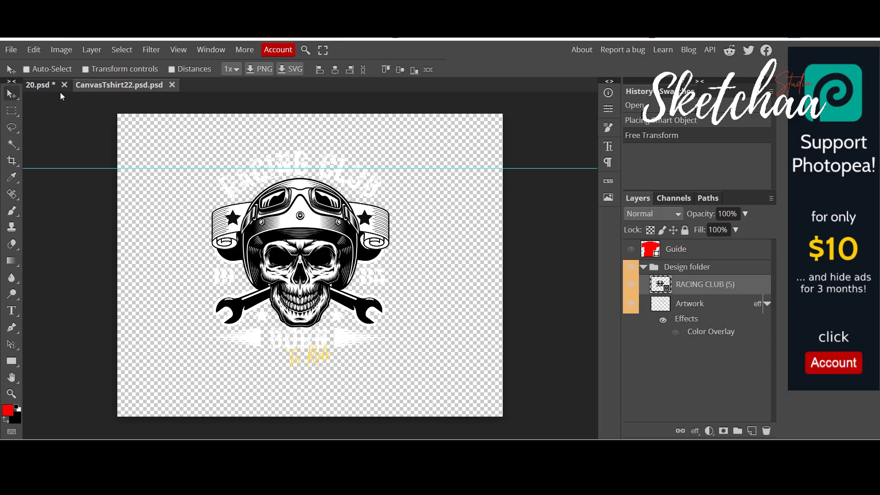
- Shrink the skull artwork to about 60%, reposition it lower, and save it into the mockup
{"action": "left_click", "coordinate": [47, 86]}
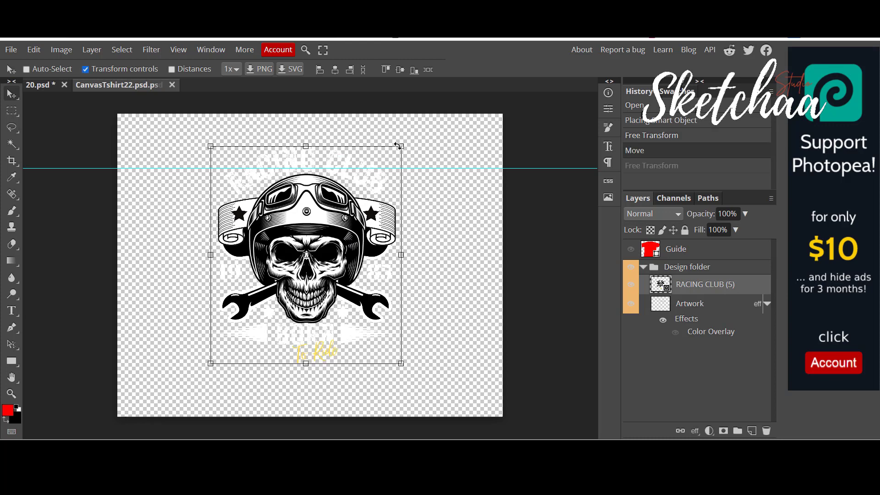
{"action": "left_click", "coordinate": [400, 145]}
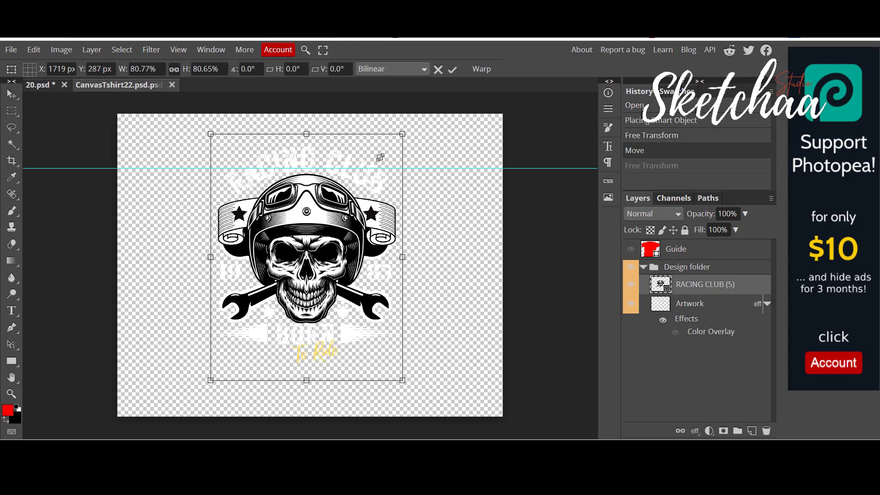
{"action": "left_click_drag", "start_coordinate": [213, 133], "coordinate": [260, 196]}
{"action": "left_click_drag", "start_coordinate": [326, 259], "coordinate": [295, 211]}
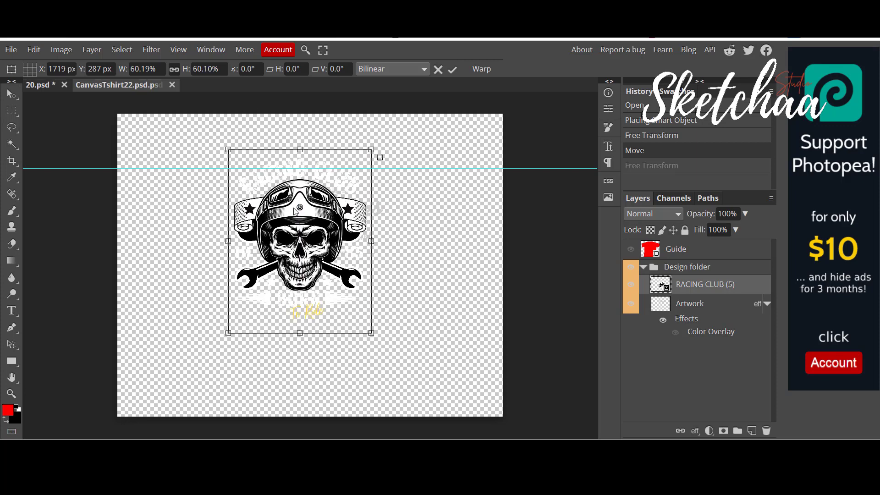
{"action": "left_click", "coordinate": [452, 70]}
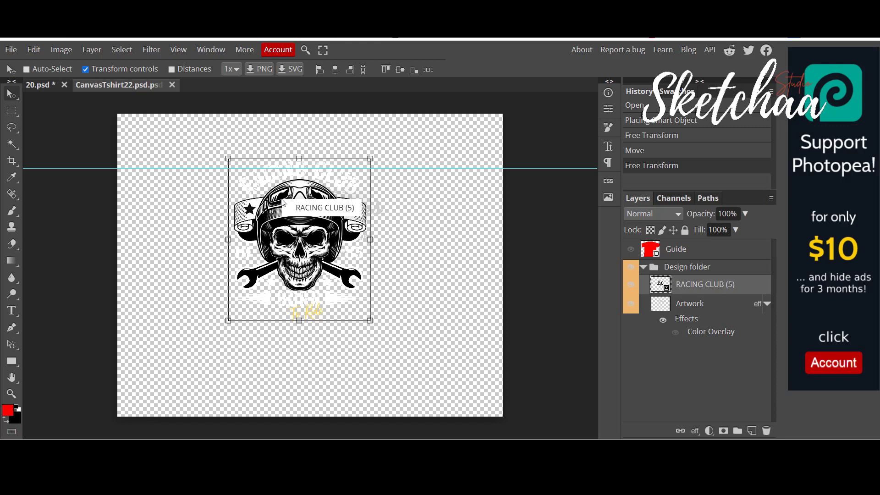
{"action": "left_click_drag", "start_coordinate": [284, 203], "coordinate": [283, 229]}
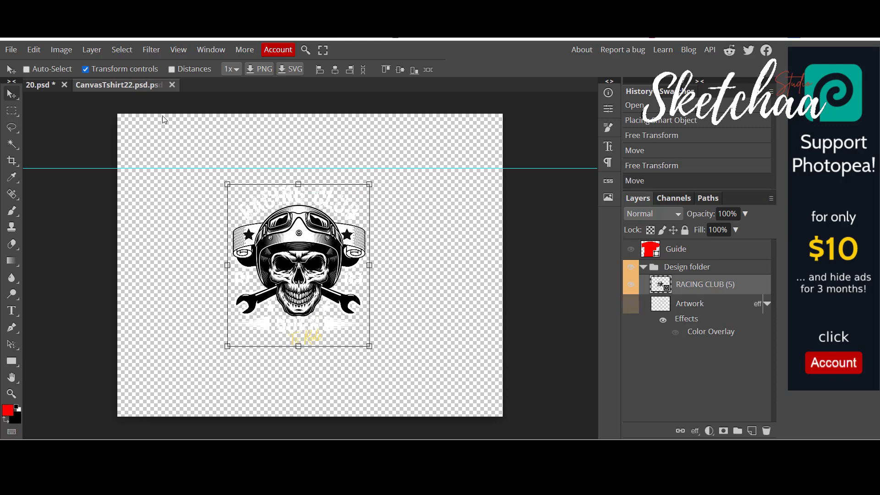
{"action": "key", "text": "ctrl"}
{"action": "key", "text": "ctrl+s"}
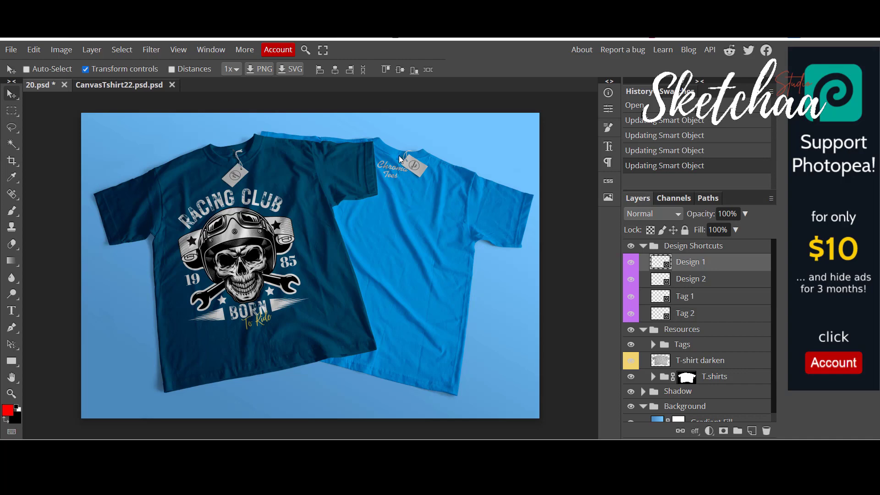
- Nudge the skull artwork slightly, save it into the mockup again, and return to 20.psd
{"action": "left_click", "coordinate": [101, 83]}
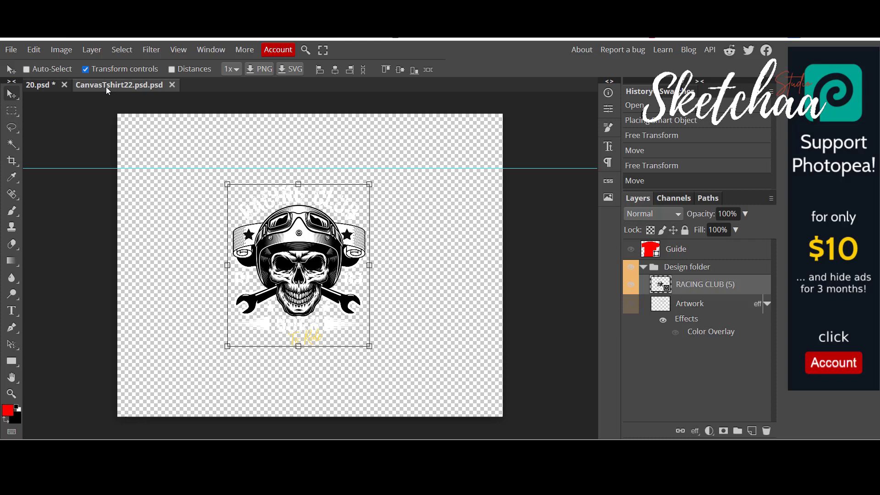
{"action": "left_click_drag", "start_coordinate": [399, 246], "coordinate": [399, 245]}
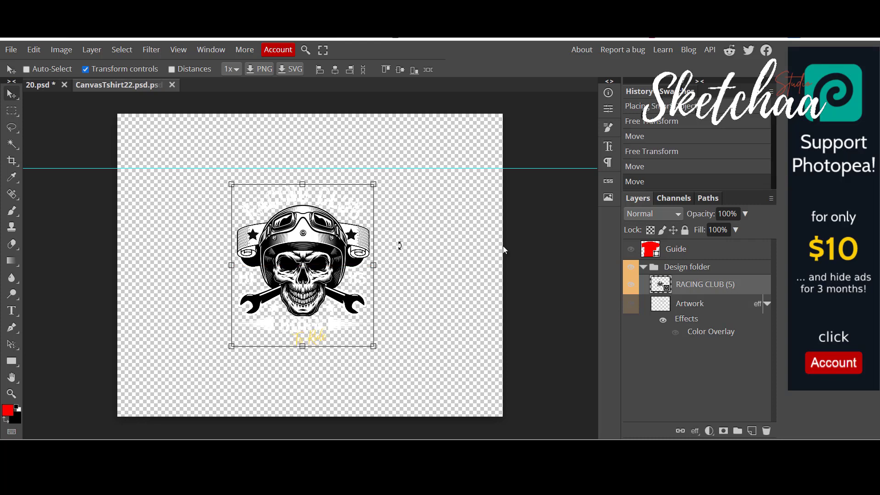
{"action": "key", "text": "ctrl"}
{"action": "key", "text": "ctrl+s"}
{"action": "left_click", "coordinate": [37, 85]}
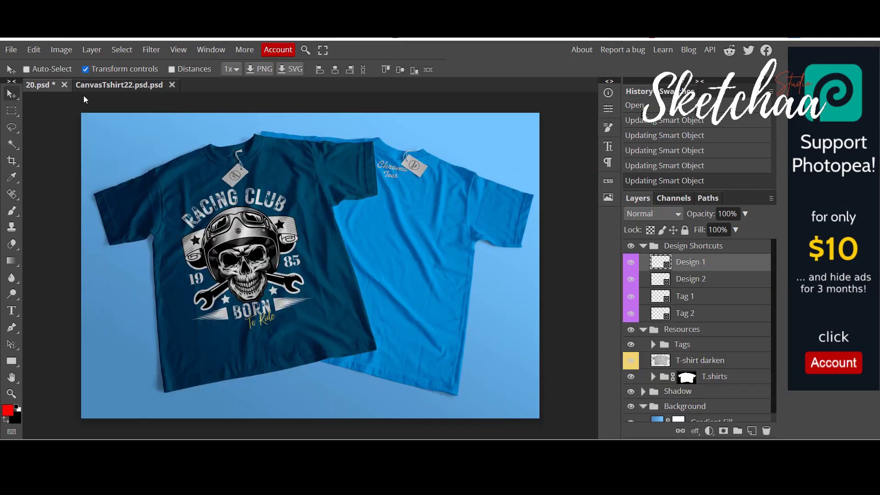
{"action": "scroll", "coordinate": [759, 307], "scroll_direction": "down", "scroll_amount": 1}
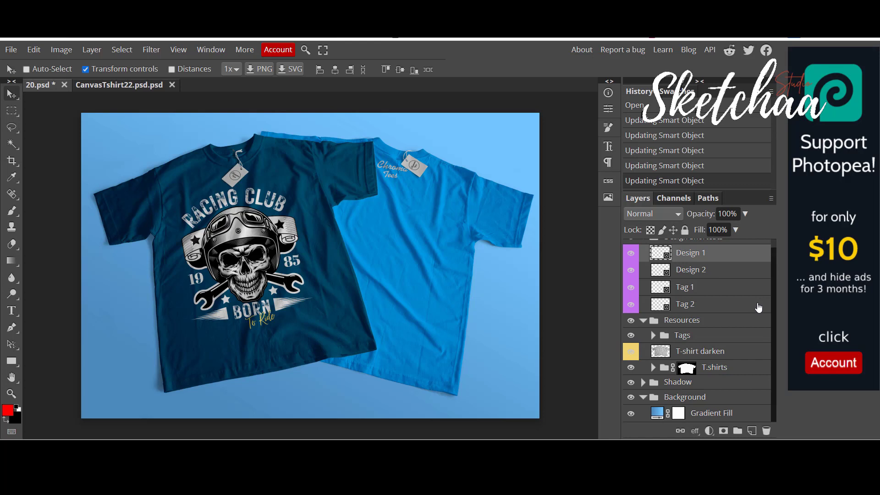
- Set the background Gradient Fill to the red-to-black preset, reversed so red is on top
{"action": "left_click", "coordinate": [658, 414]}
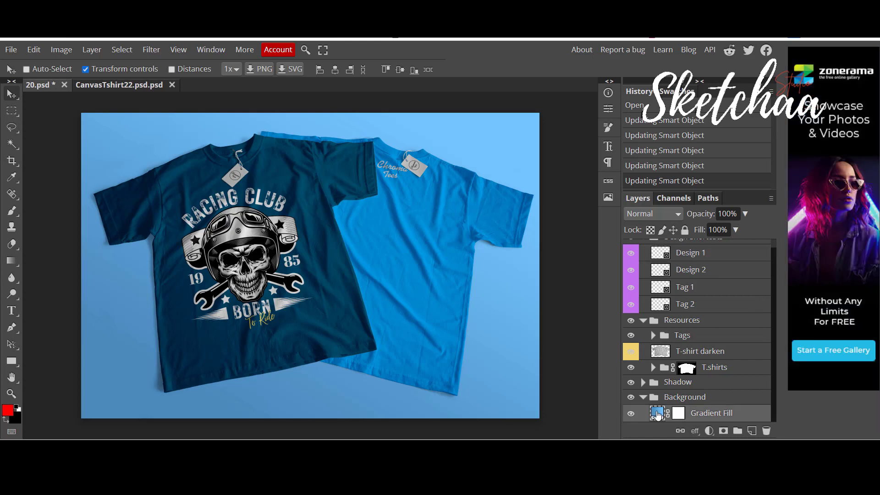
{"action": "double_click", "coordinate": [658, 414]}
{"action": "left_click", "coordinate": [526, 160]}
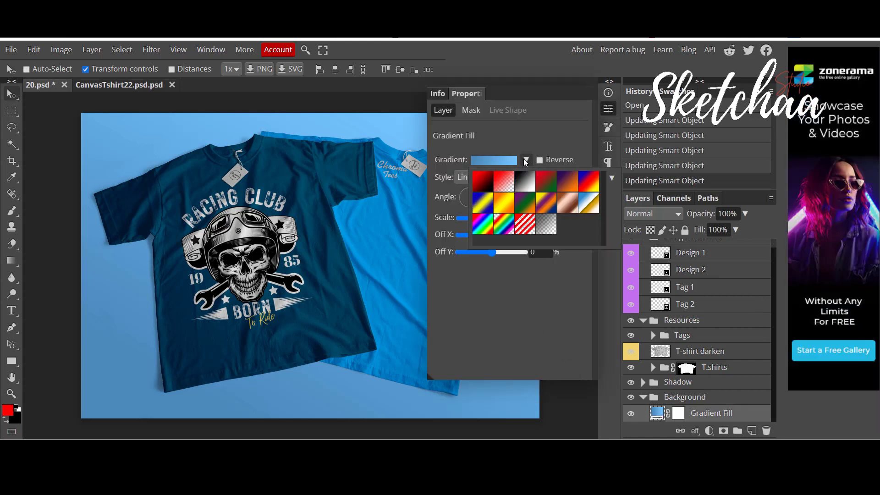
{"action": "left_click", "coordinate": [481, 187]}
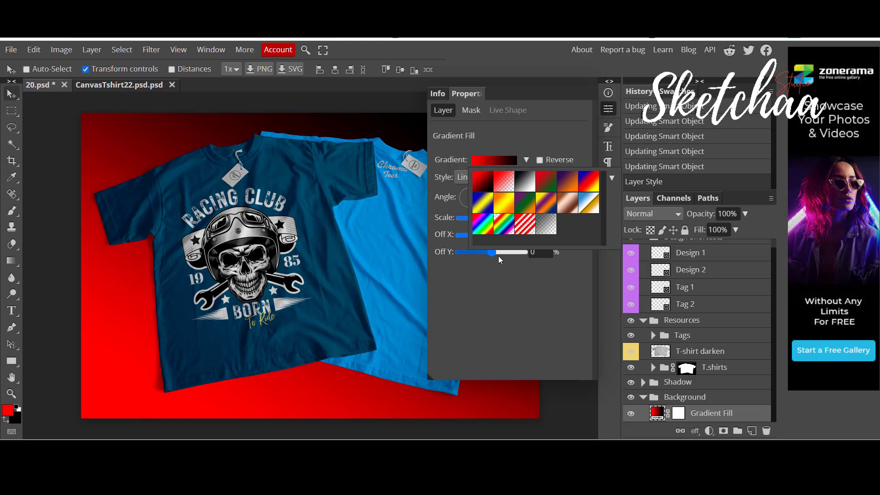
{"action": "left_click", "coordinate": [526, 130]}
{"action": "left_click", "coordinate": [540, 160]}
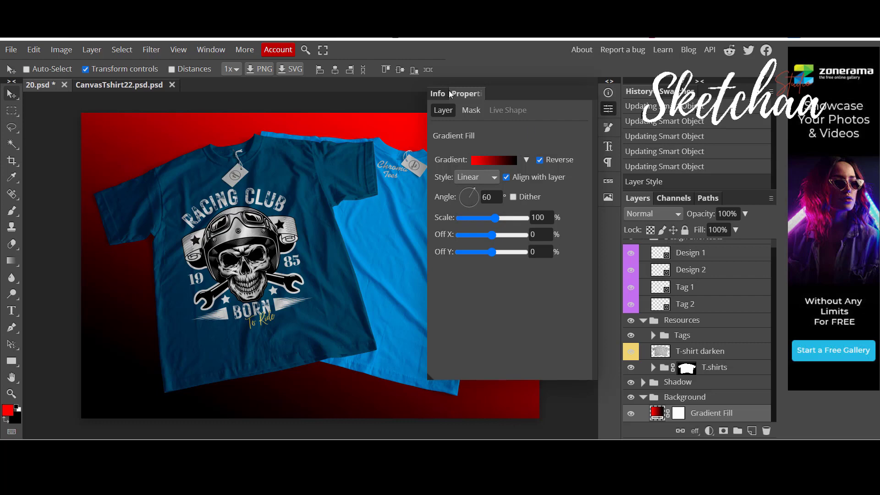
{"action": "left_click", "coordinate": [609, 82]}
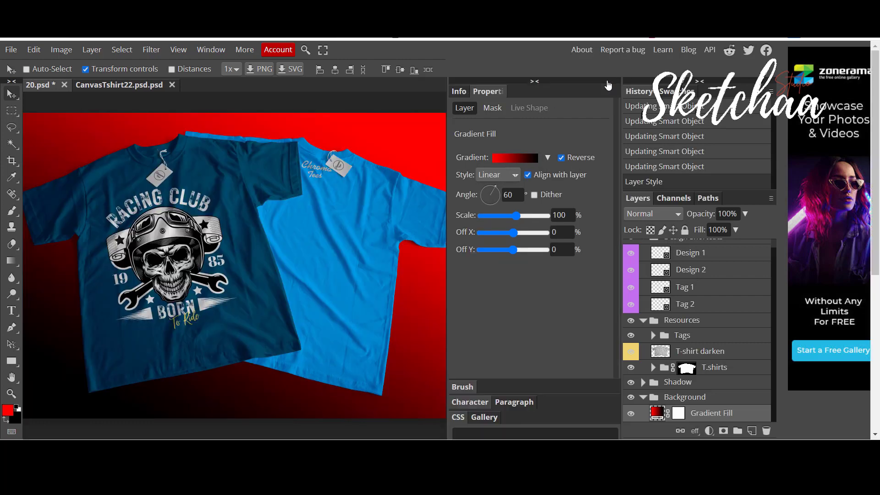
- Collapse the Properties panel and hide the Tags folder so no hang tags show
{"action": "left_click", "coordinate": [534, 81]}
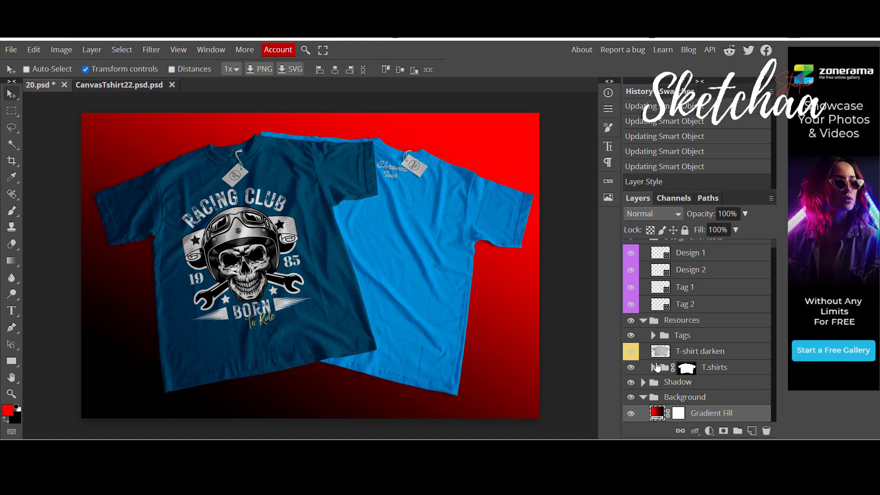
{"action": "left_click", "coordinate": [655, 367]}
{"action": "left_click", "coordinate": [654, 367]}
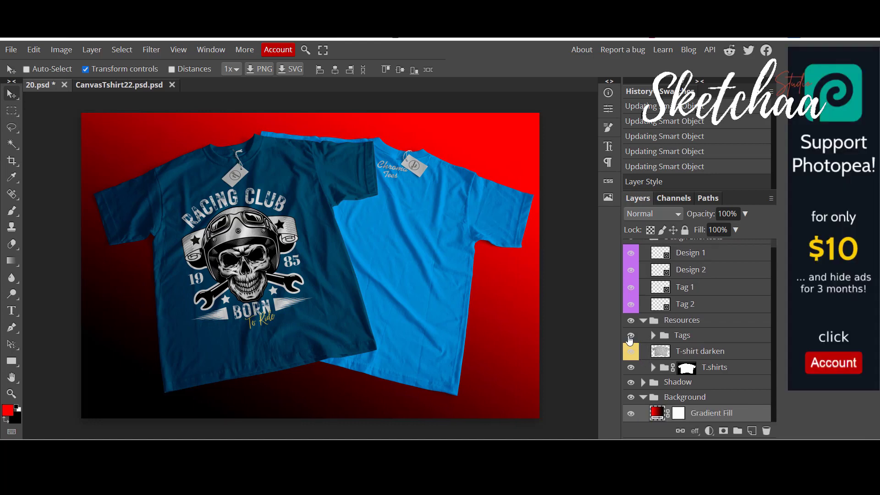
{"action": "left_click", "coordinate": [631, 336]}
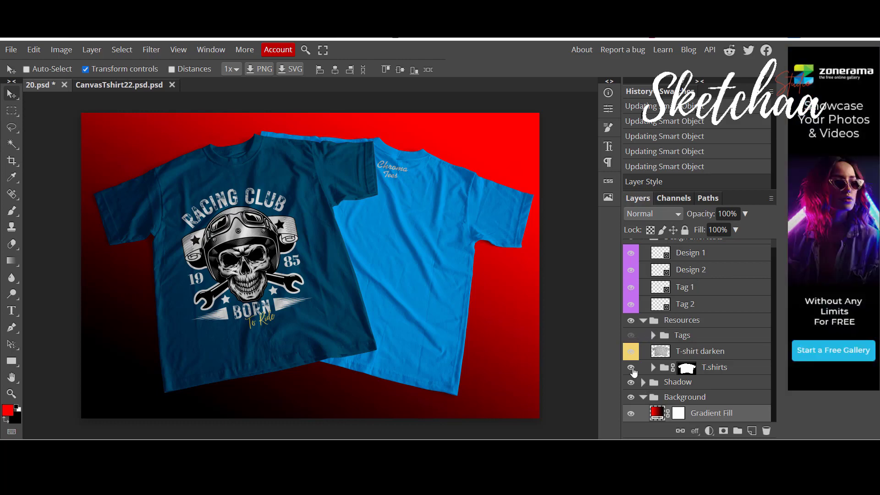
- Check the shirt and Shadow layers by toggling their visibility, and expand the T.shirts group
{"action": "left_click", "coordinate": [631, 368]}
{"action": "left_click", "coordinate": [632, 368]}
{"action": "left_click", "coordinate": [643, 382]}
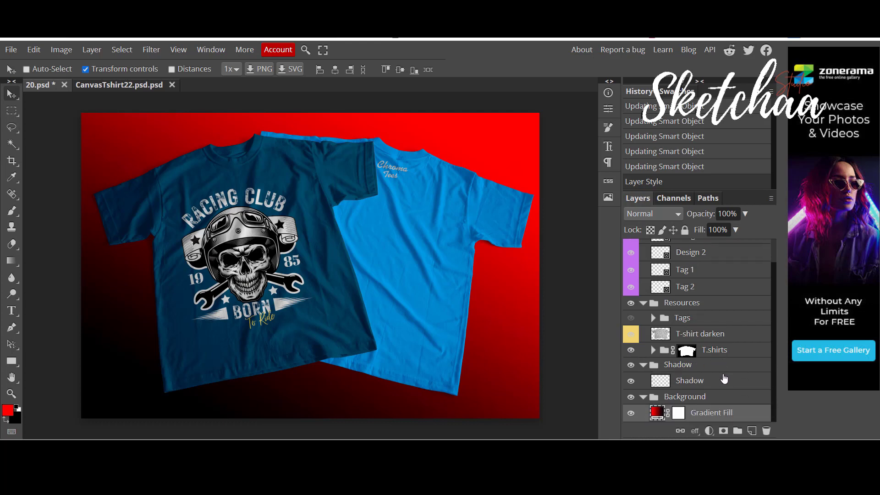
{"action": "left_click", "coordinate": [631, 351]}
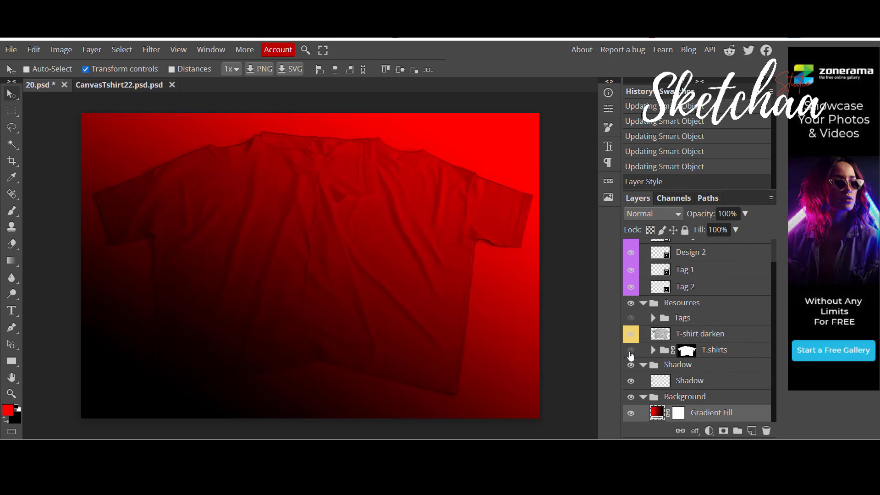
{"action": "left_click", "coordinate": [631, 350]}
{"action": "left_click", "coordinate": [653, 350]}
{"action": "scroll", "coordinate": [747, 338], "scroll_direction": "down", "scroll_amount": 3}
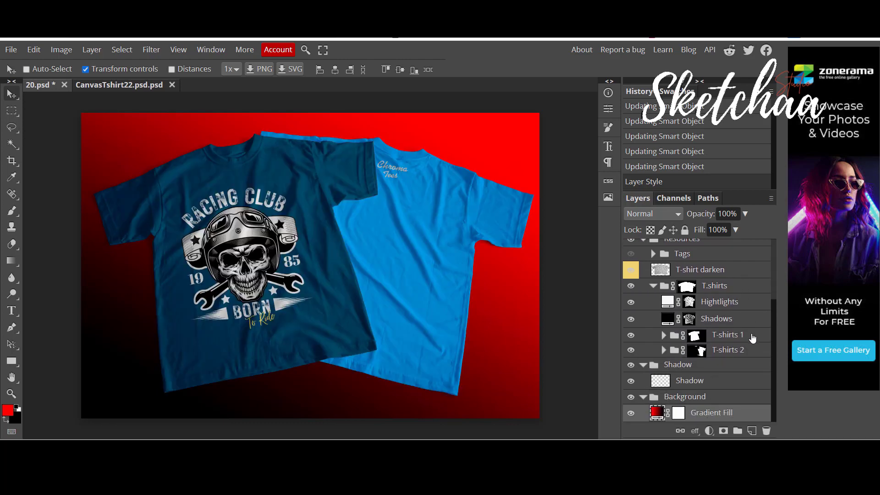
{"action": "left_click", "coordinate": [631, 350]}
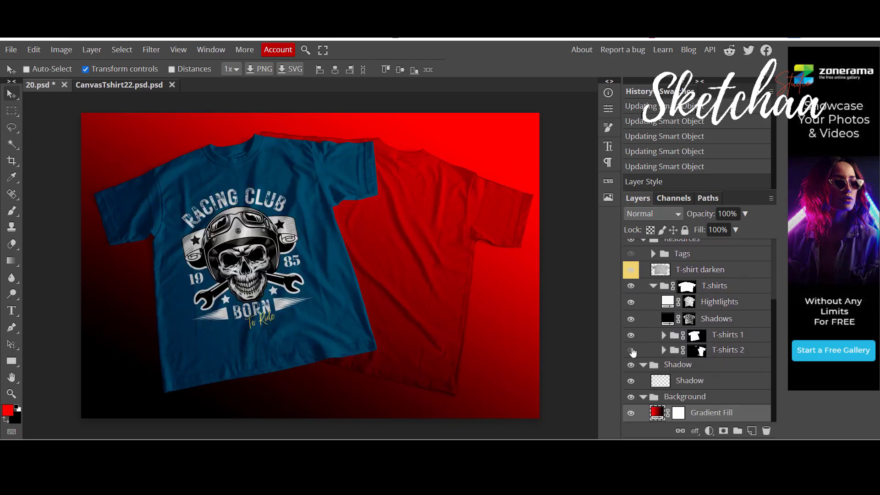
{"action": "left_click", "coordinate": [631, 350]}
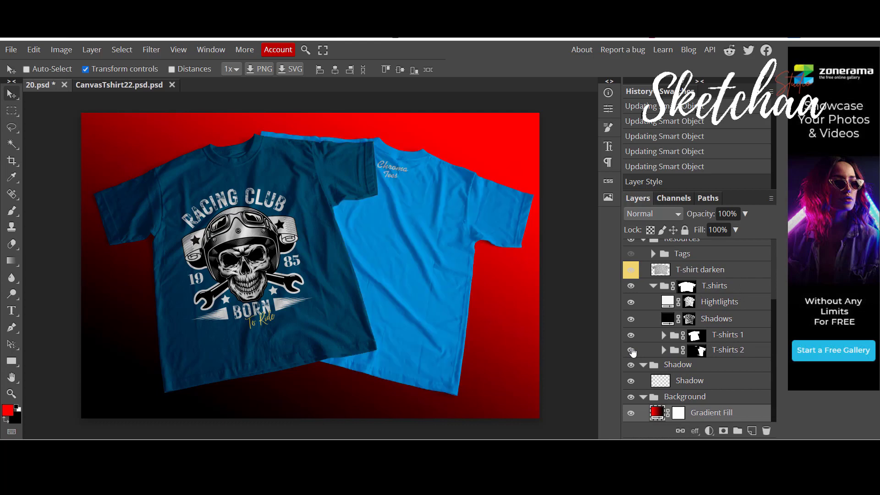
- Expand the T-shirts 1 and T-shirts 2 groups and open the T-shirt color 2 fill's Color Picker
{"action": "left_click", "coordinate": [663, 335]}
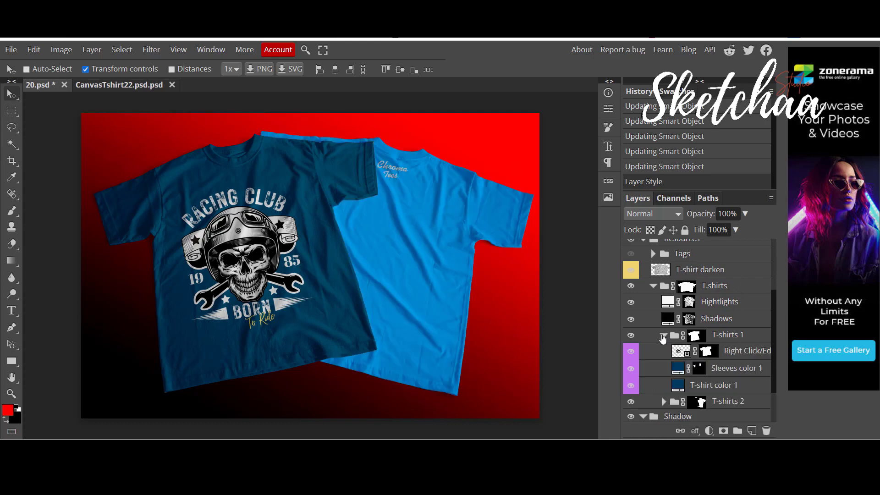
{"action": "scroll", "coordinate": [671, 349], "scroll_direction": "down", "scroll_amount": 3}
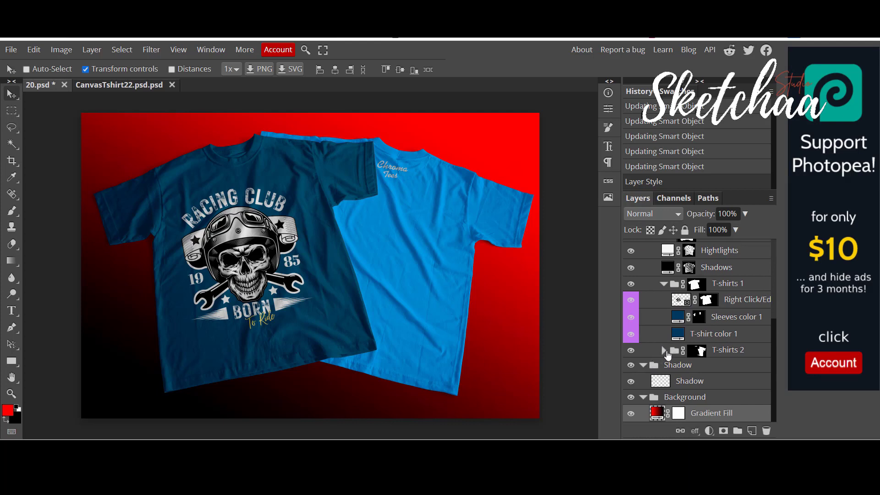
{"action": "left_click", "coordinate": [664, 351]}
{"action": "scroll", "coordinate": [709, 340], "scroll_direction": "down", "scroll_amount": 2}
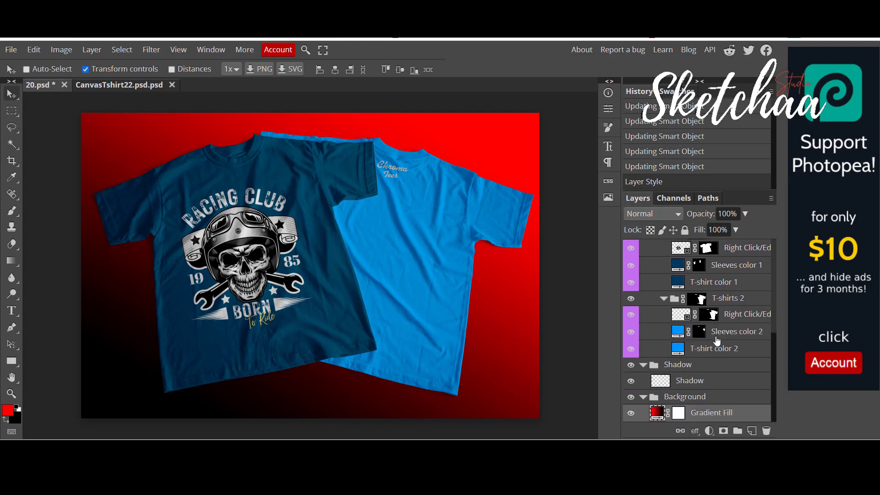
{"action": "double_click", "coordinate": [679, 349]}
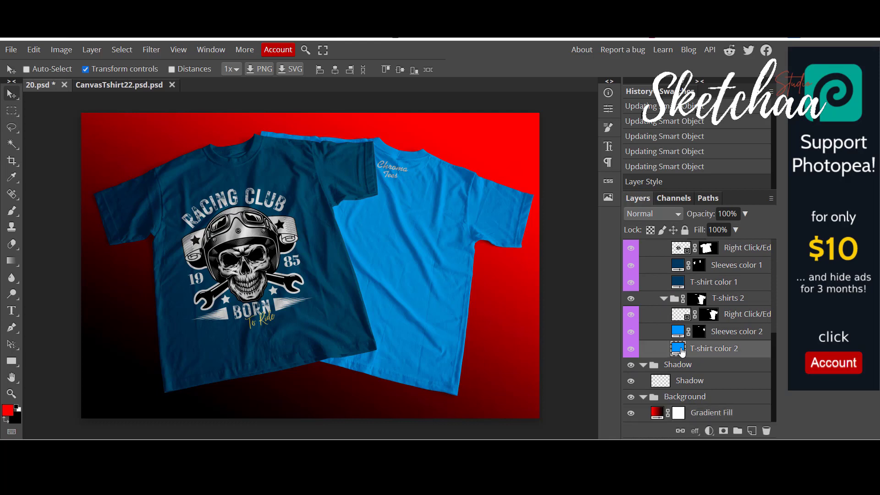
- Set the second shirt's body and sleeves to dark navy 0d2638
{"action": "left_click_drag", "start_coordinate": [189, 277], "coordinate": [198, 267]}
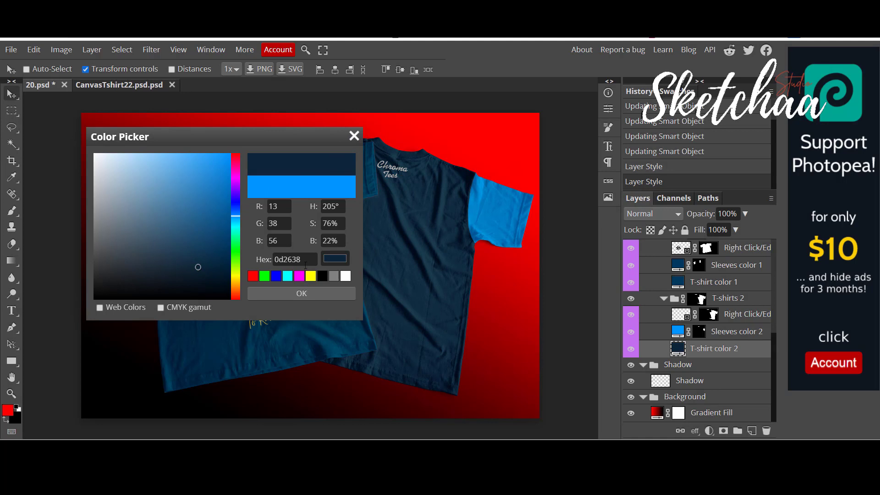
{"action": "left_click_drag", "start_coordinate": [306, 265], "coordinate": [264, 263]}
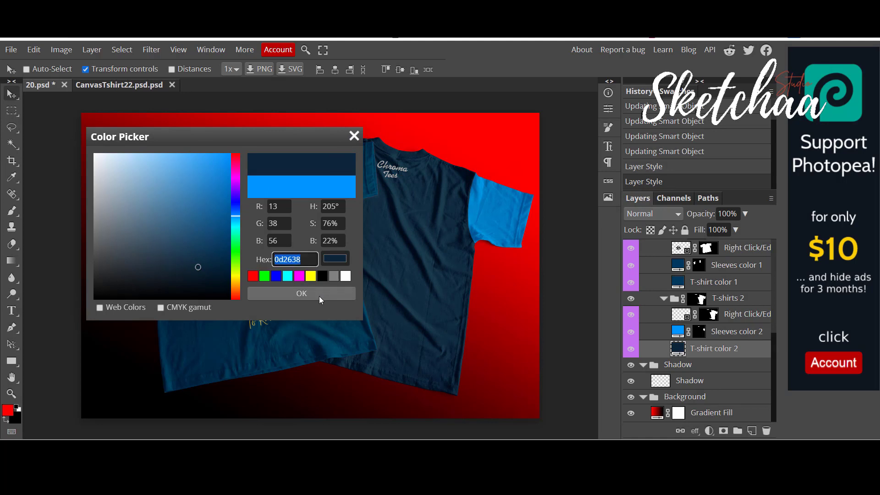
{"action": "left_click", "coordinate": [348, 293]}
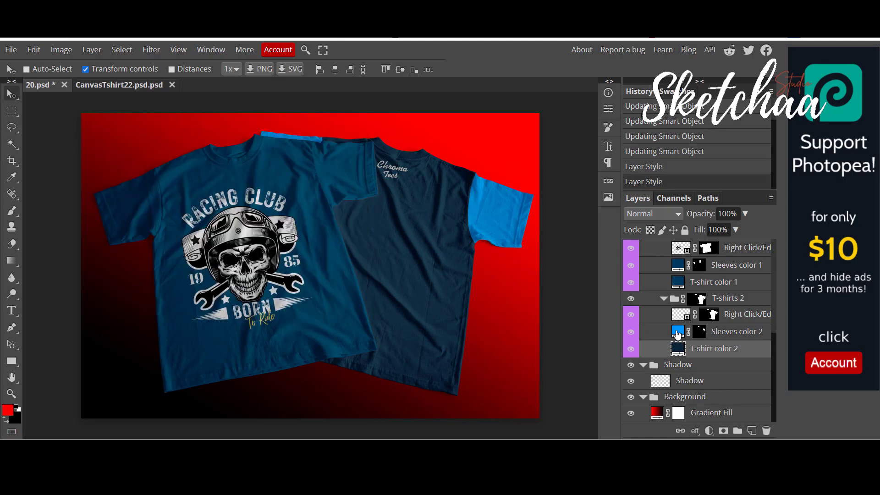
{"action": "double_click", "coordinate": [678, 332]}
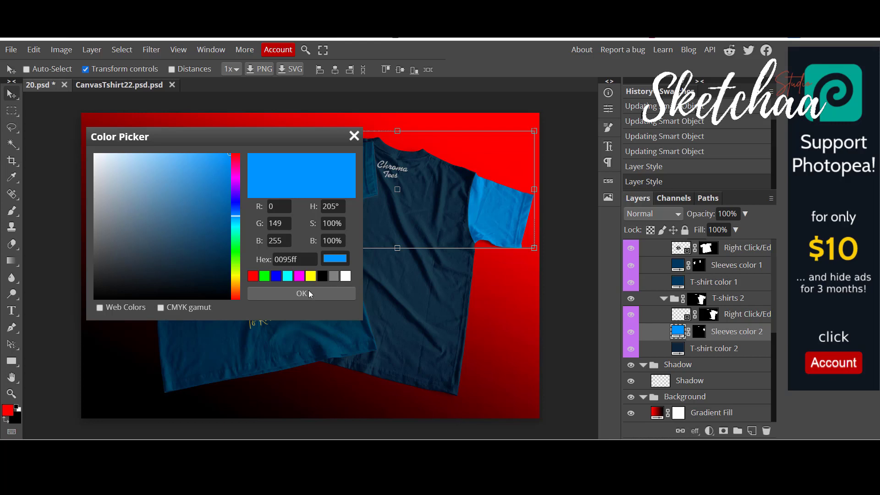
{"action": "left_click_drag", "start_coordinate": [308, 260], "coordinate": [254, 263]}
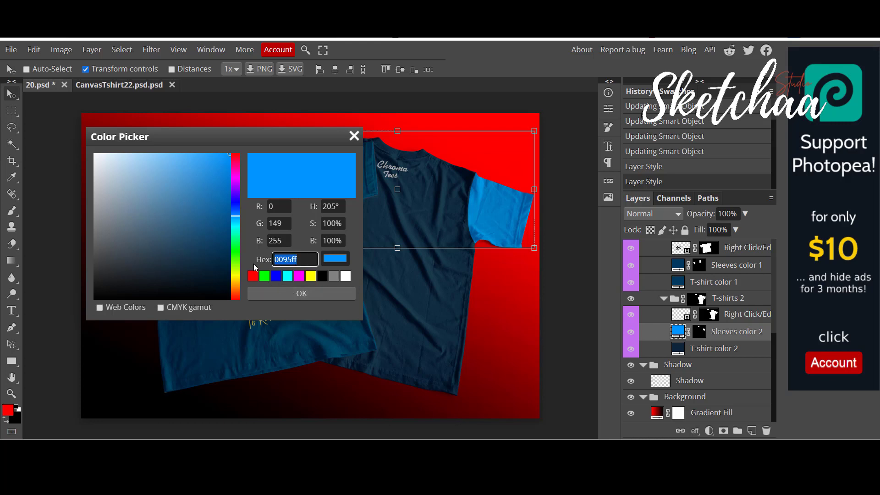
{"action": "key", "text": "ctrl+v"}
{"action": "left_click", "coordinate": [291, 295]}
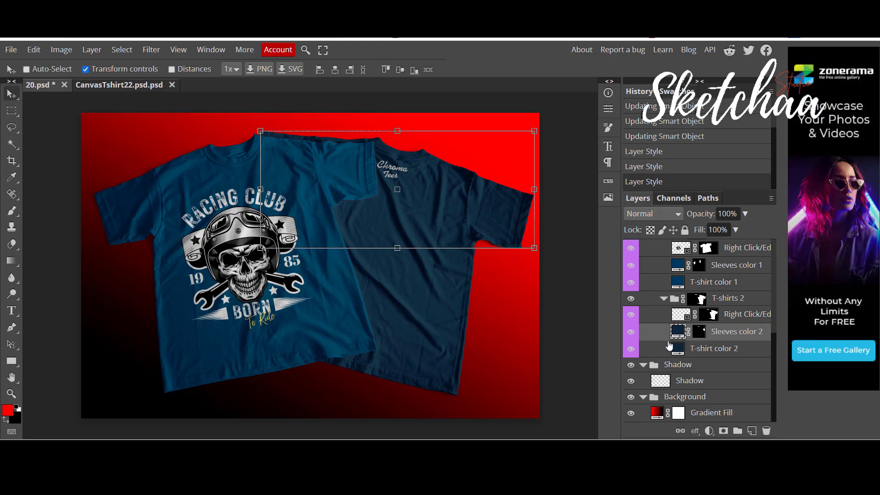
- Change the second shirt's body colour to light grey cddce6 after discarding a trial colour
{"action": "double_click", "coordinate": [680, 351]}
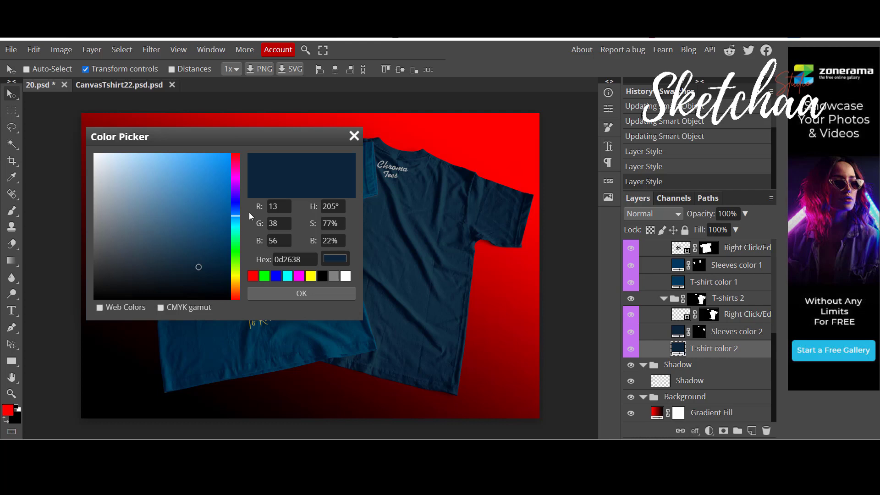
{"action": "left_click_drag", "start_coordinate": [122, 200], "coordinate": [109, 167]}
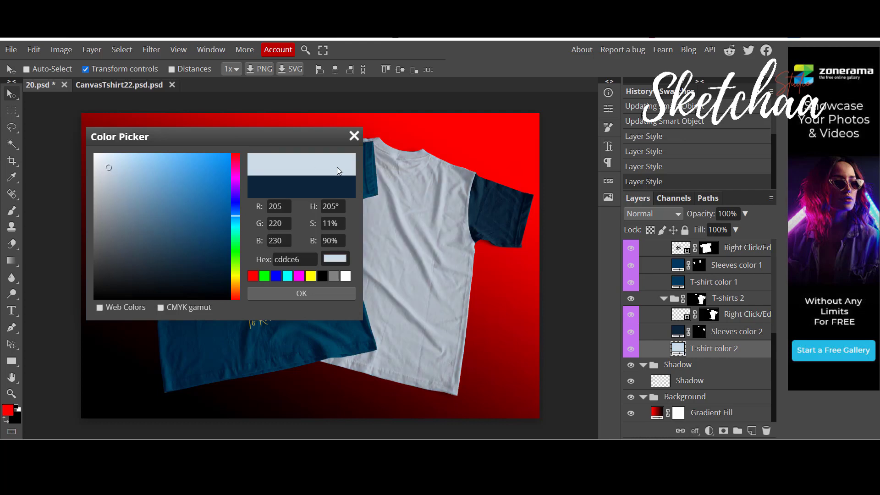
{"action": "left_click_drag", "start_coordinate": [305, 260], "coordinate": [265, 261]}
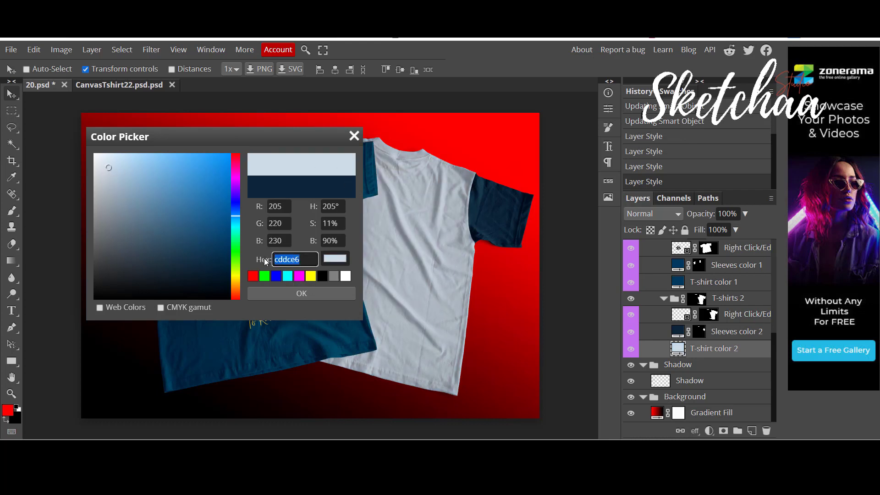
{"action": "left_click", "coordinate": [354, 136]}
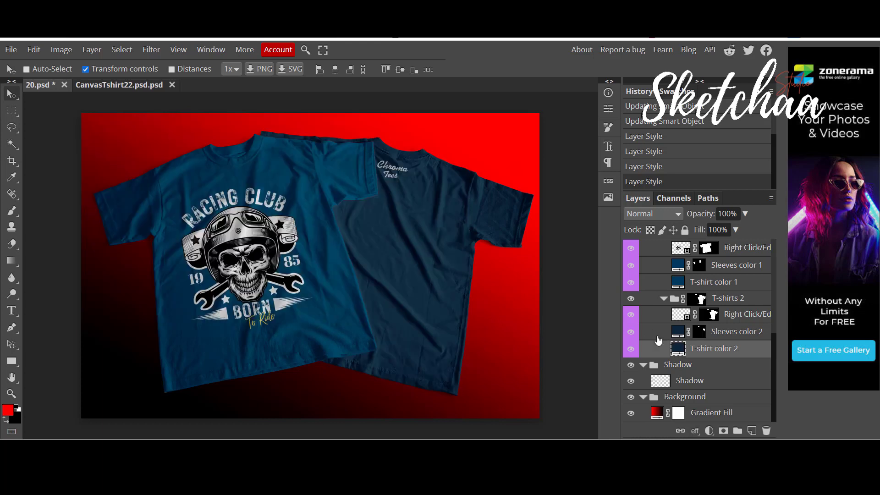
{"action": "left_click", "coordinate": [679, 333]}
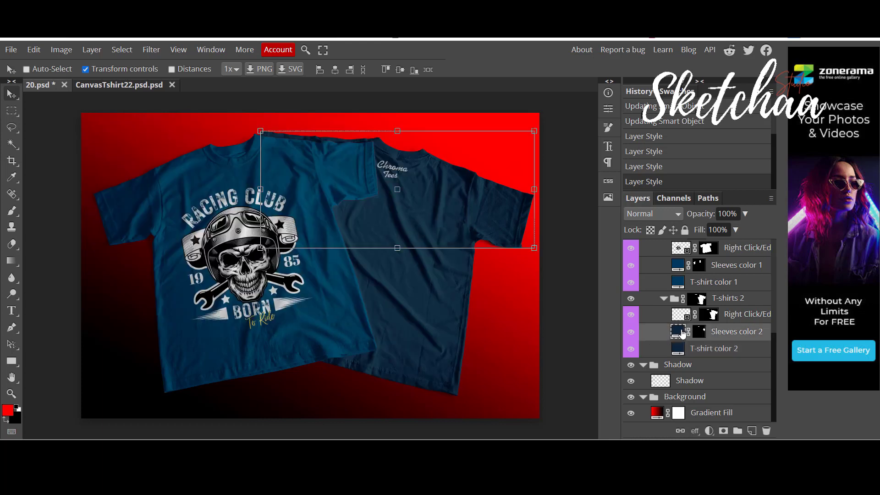
{"action": "double_click", "coordinate": [678, 349]}
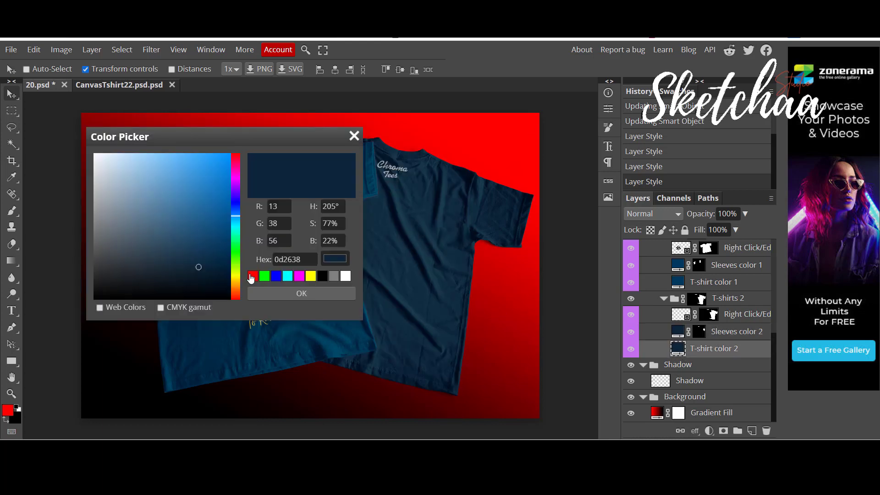
{"action": "left_click_drag", "start_coordinate": [314, 259], "coordinate": [254, 260]}
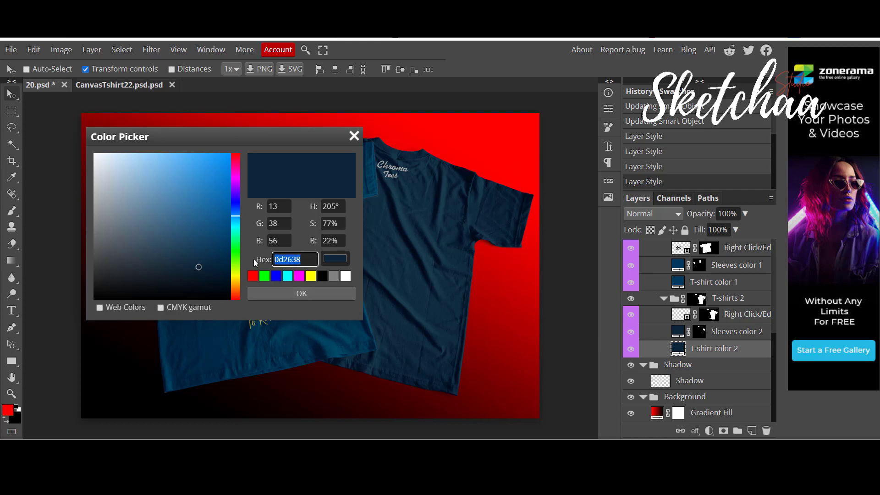
{"action": "key", "text": "ctrl+v"}
- Confirm the light grey body and set Sleeves color 2 to the same light grey
{"action": "left_click", "coordinate": [288, 296]}
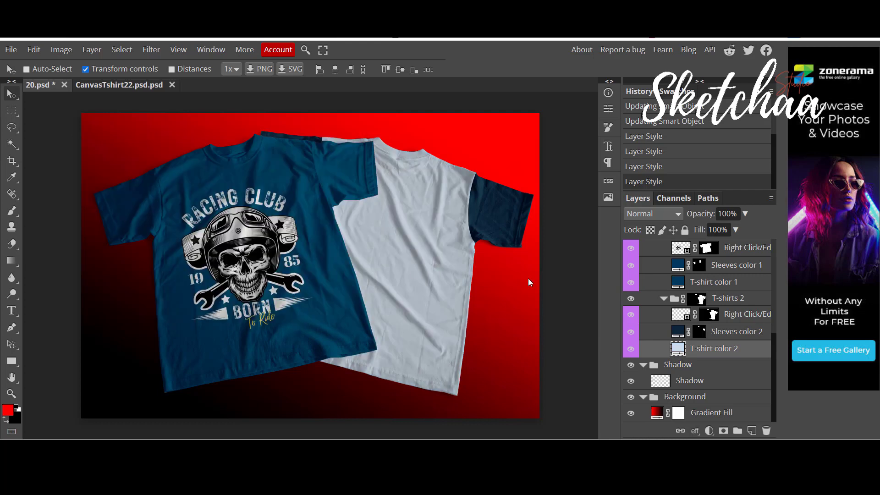
{"action": "left_click", "coordinate": [677, 333]}
{"action": "double_click", "coordinate": [677, 333]}
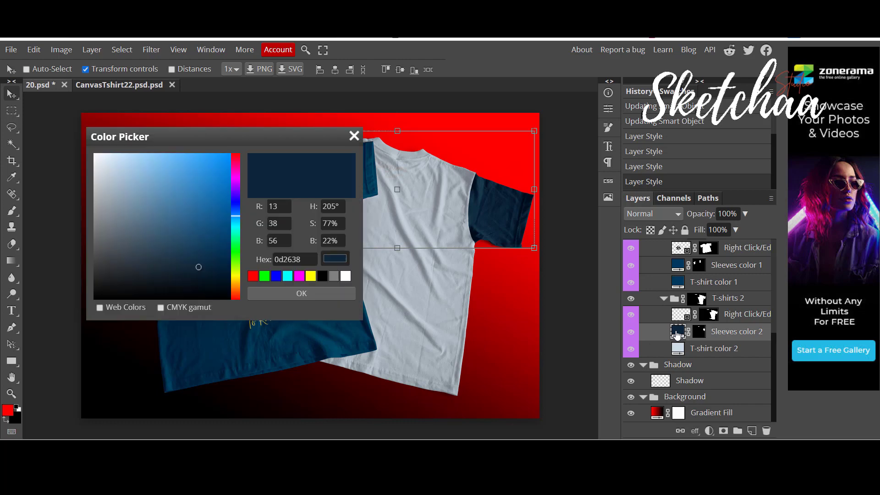
{"action": "left_click_drag", "start_coordinate": [315, 260], "coordinate": [252, 262]}
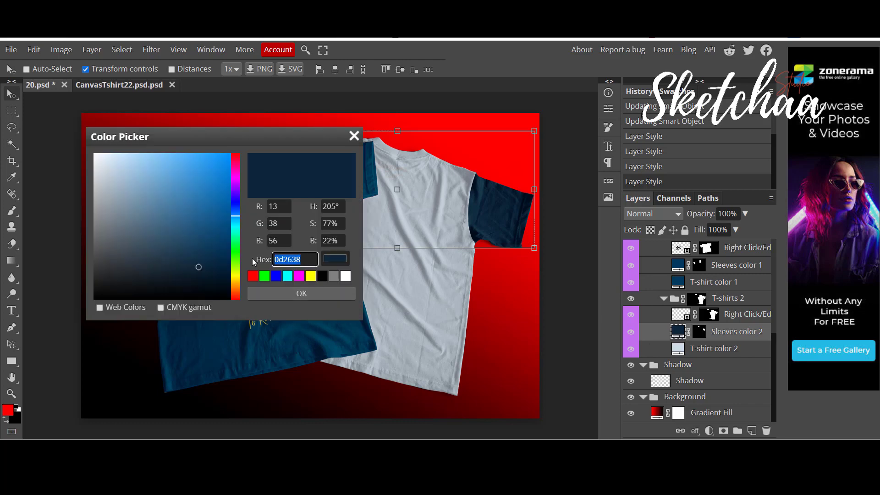
{"action": "key", "text": "ctrl+v"}
{"action": "left_click", "coordinate": [288, 293]}
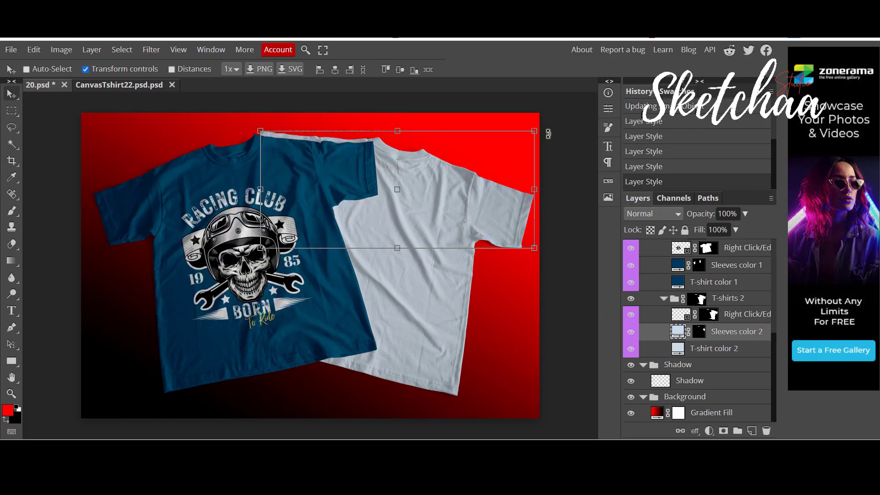
- Rotate the sleeve layer about 0.6°, commit it, and turn off transform controls
{"action": "left_click_drag", "start_coordinate": [547, 131], "coordinate": [550, 134]}
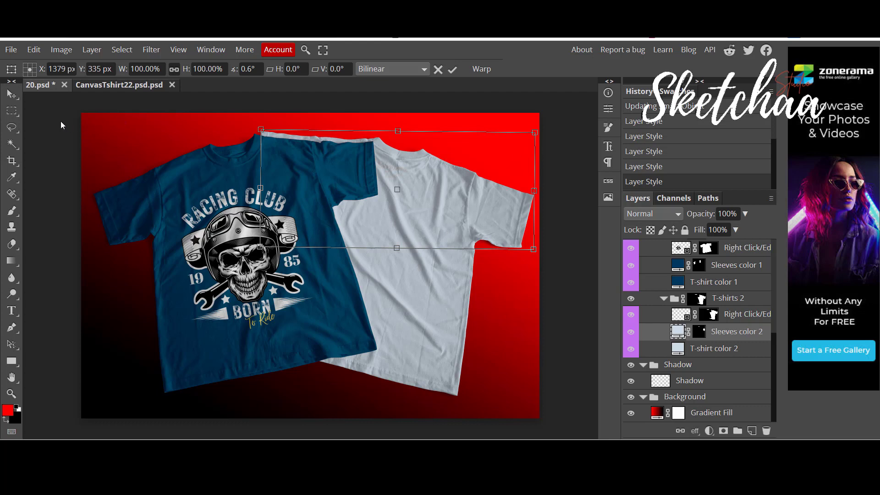
{"action": "left_click", "coordinate": [452, 70]}
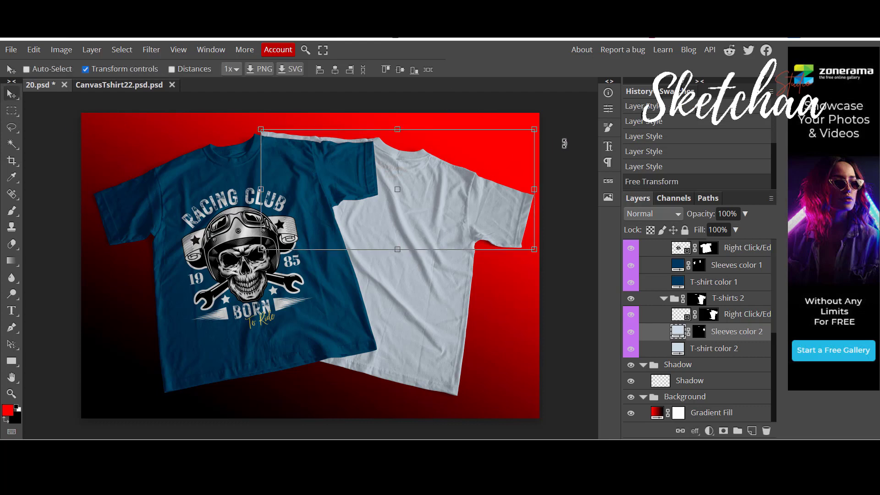
{"action": "left_click", "coordinate": [85, 70]}
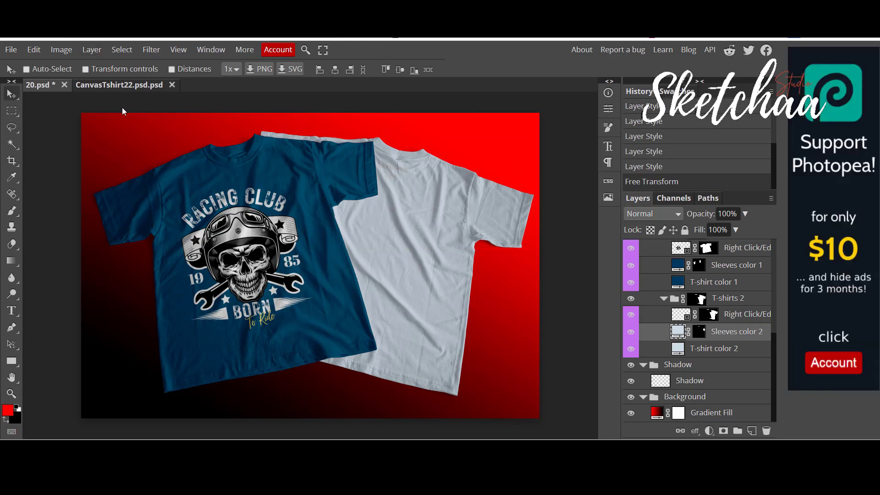
- Show the File menu's Export as submenu with PNG, JPG and SVG formats
{"action": "left_click", "coordinate": [11, 49]}
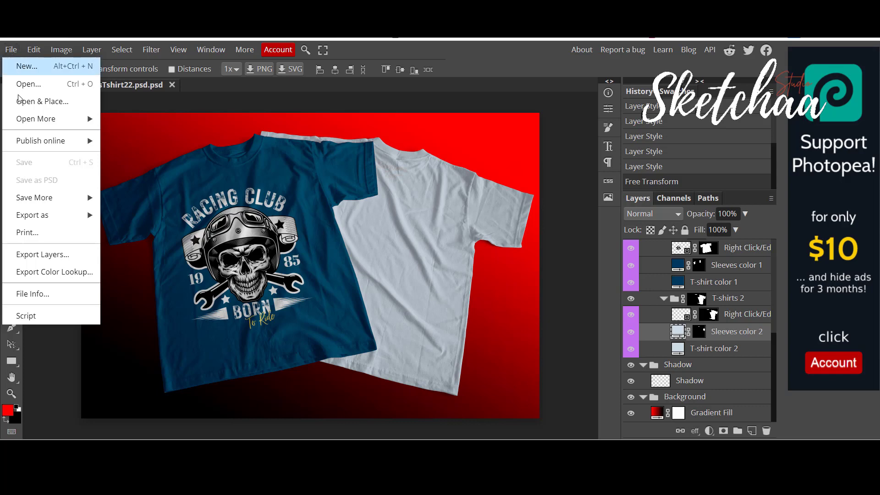
{"action": "mouse_move", "coordinate": [49, 215]}
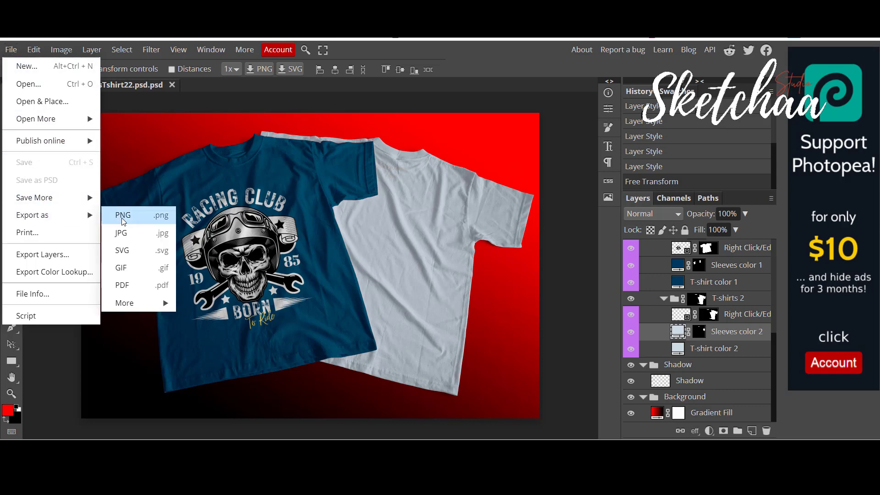